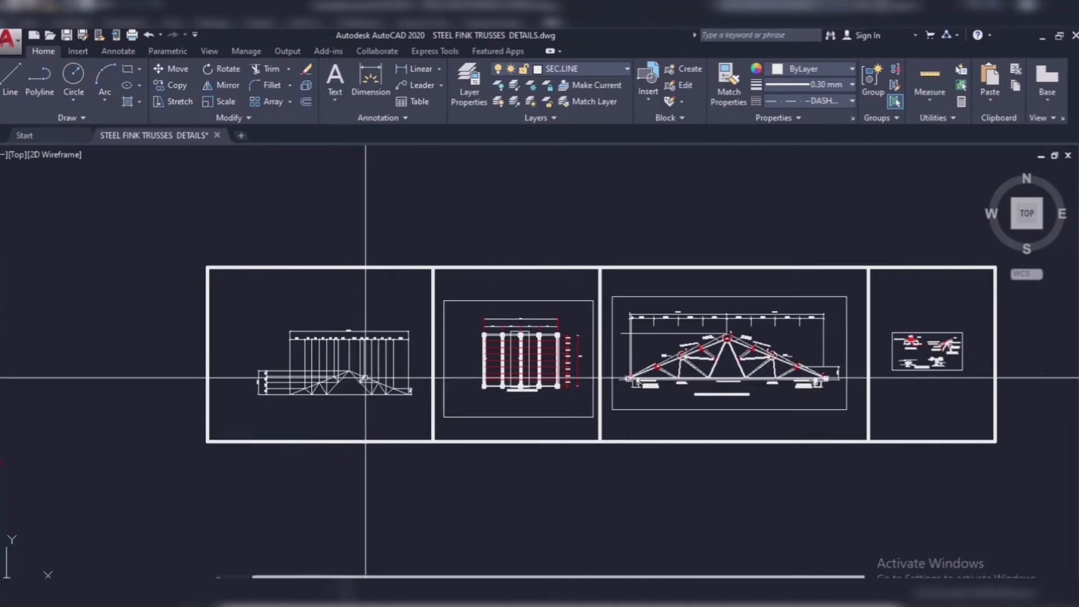
Step: Examine the truss outline, the general arrangement plan and the fink truss detail in the steel fink trusses drawing
scroll(340, 374, "up", 5)
scroll(333, 372, "down", 5)
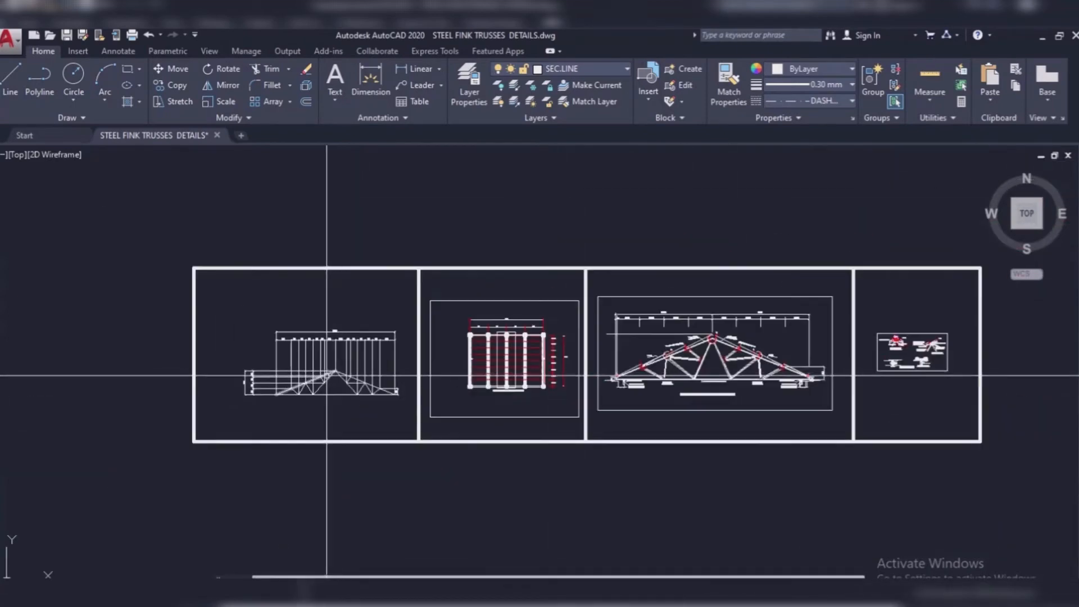
scroll(441, 254, "up", 4)
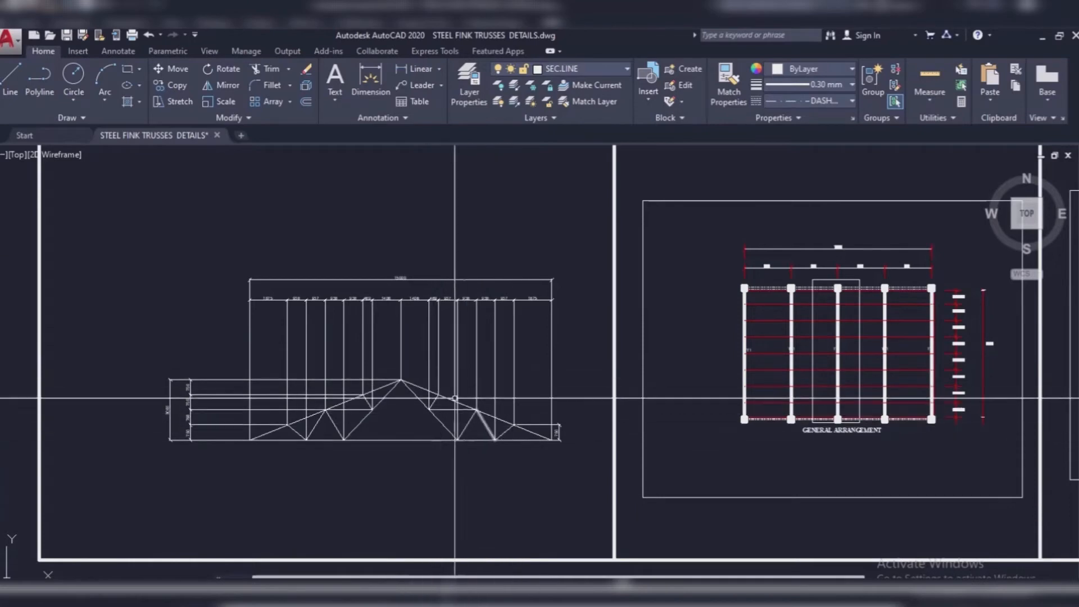
scroll(541, 426, "up", 3)
scroll(472, 365, "down", 3)
scroll(360, 301, "up", 2)
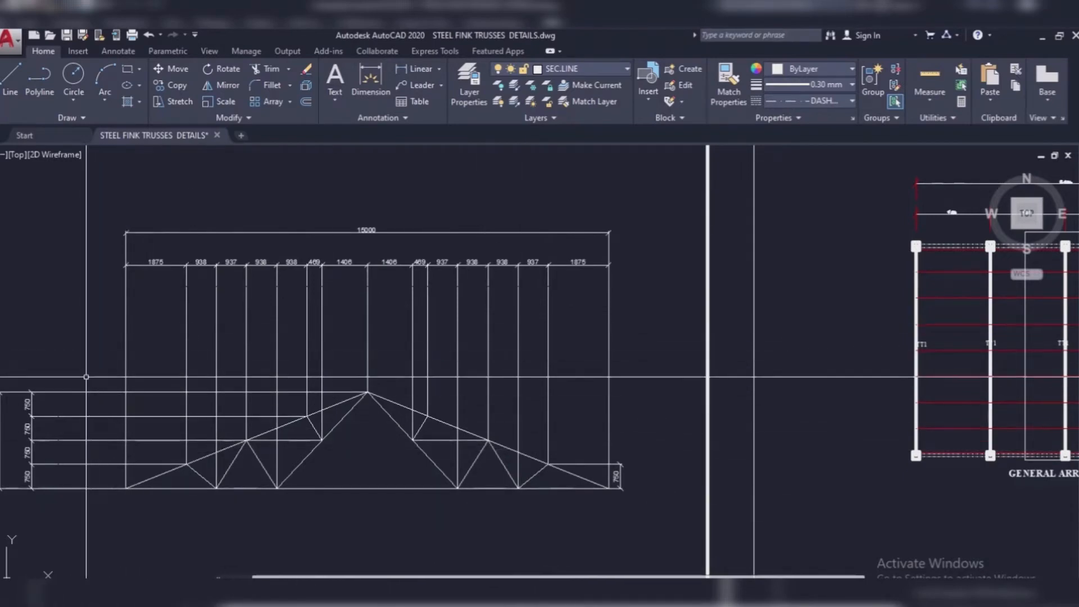
scroll(86, 376, "down", 5)
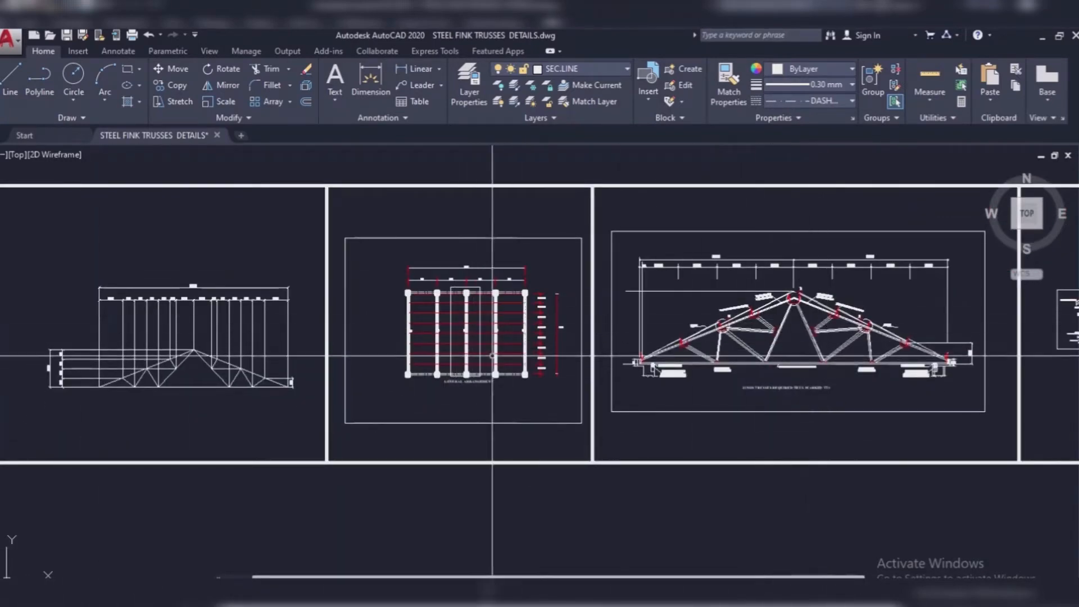
scroll(525, 330, "up", 3)
scroll(365, 365, "down", 1)
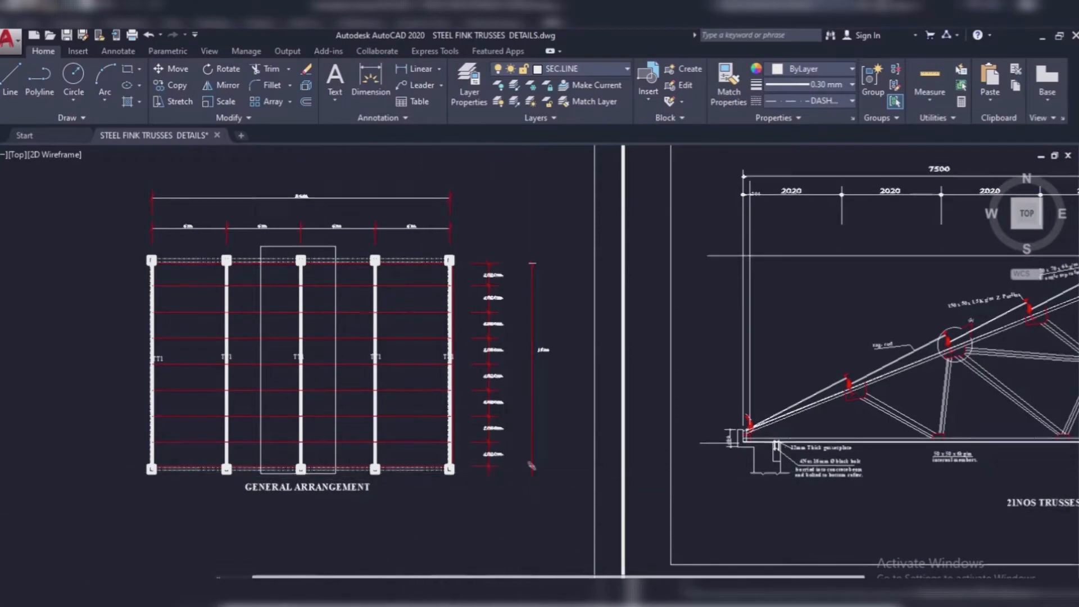
scroll(530, 465, "down", 5)
scroll(113, 436, "up", 4)
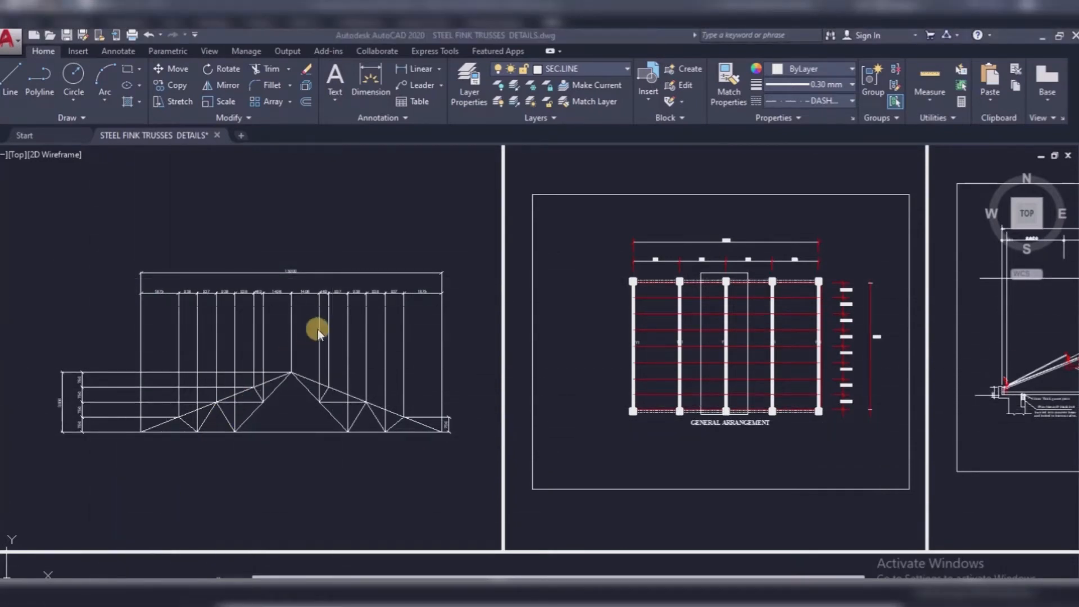
Step: Examine the horizontal panel dimensions and the vertical height dimensions of the truss outline
left_click(288, 331)
scroll(260, 323, "up", 5)
scroll(260, 303, "down", 3)
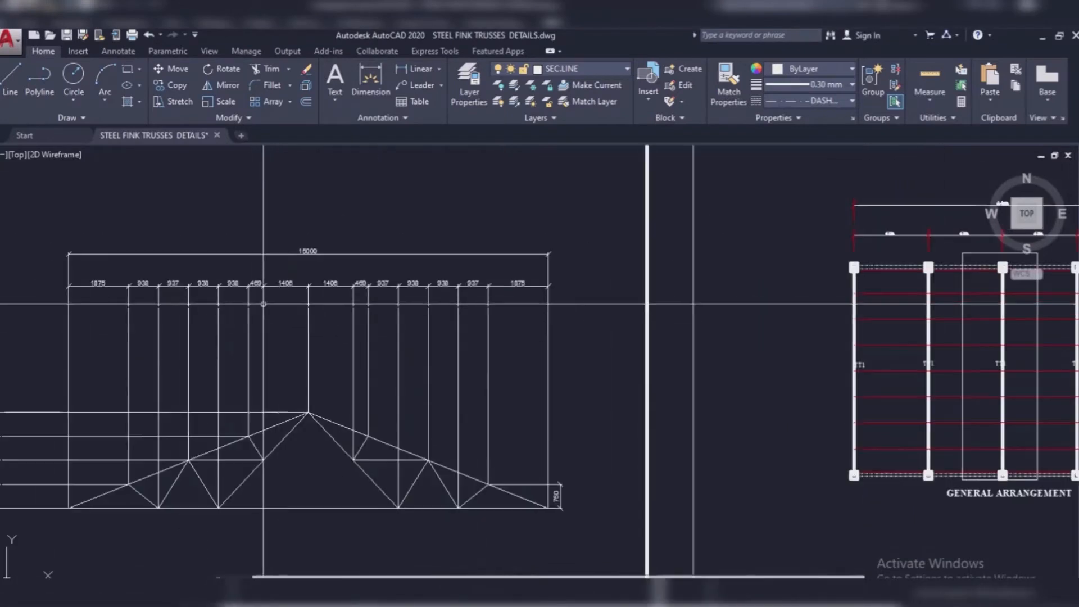
scroll(128, 280, "up", 5)
scroll(118, 283, "down", 3)
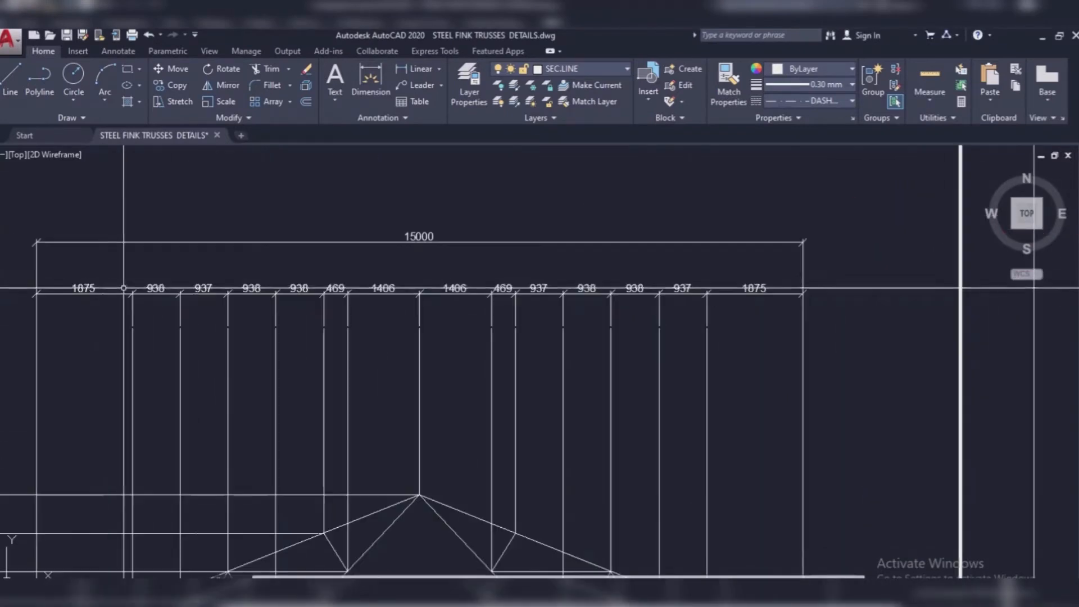
scroll(742, 294, "down", 4)
scroll(337, 416, "up", 2)
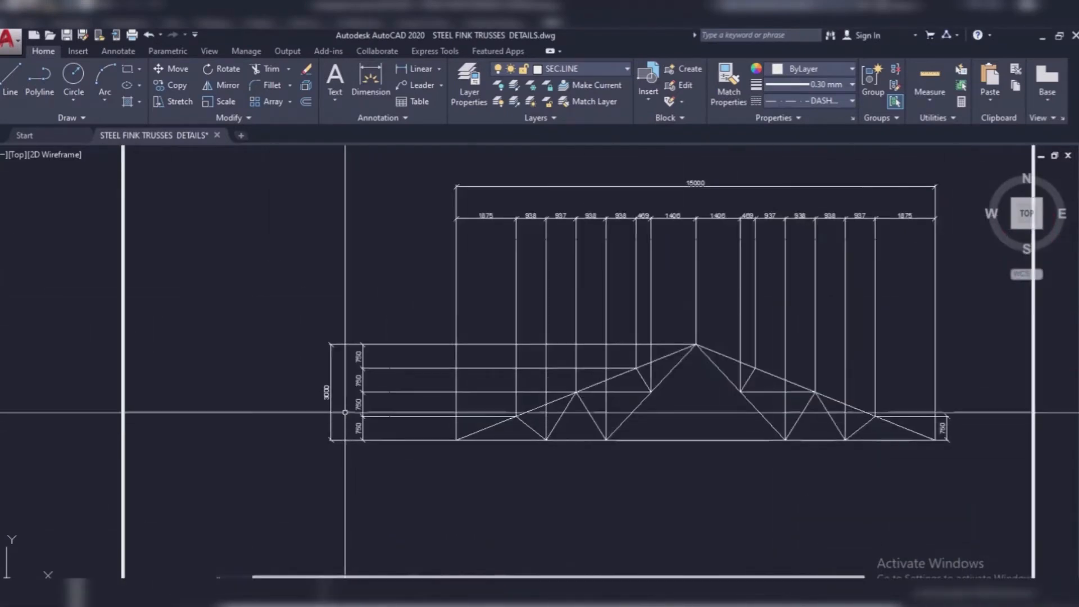
scroll(401, 439, "up", 3)
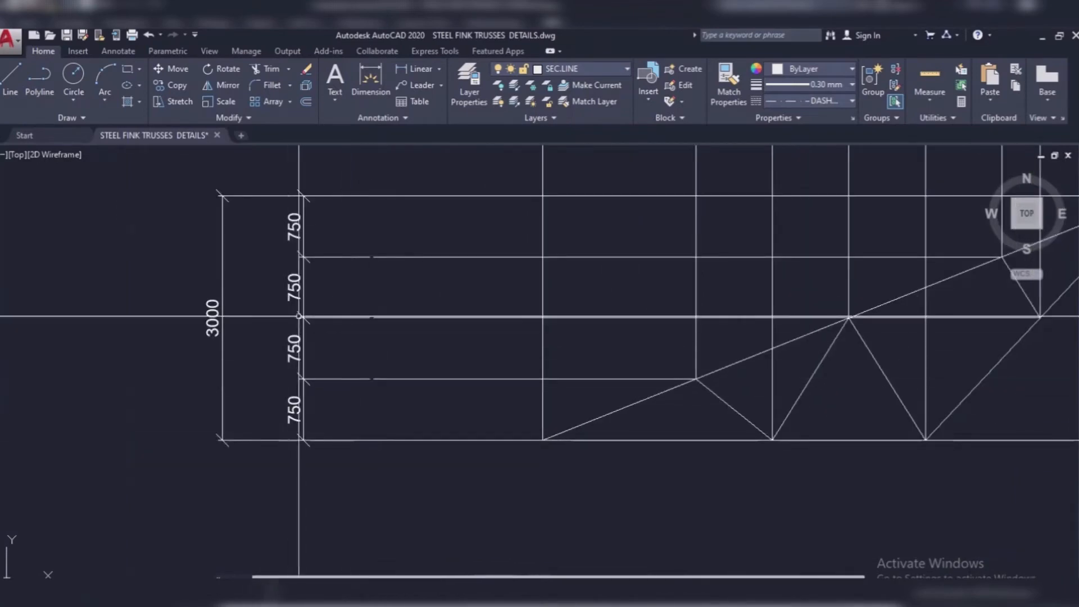
scroll(314, 489, "down", 4)
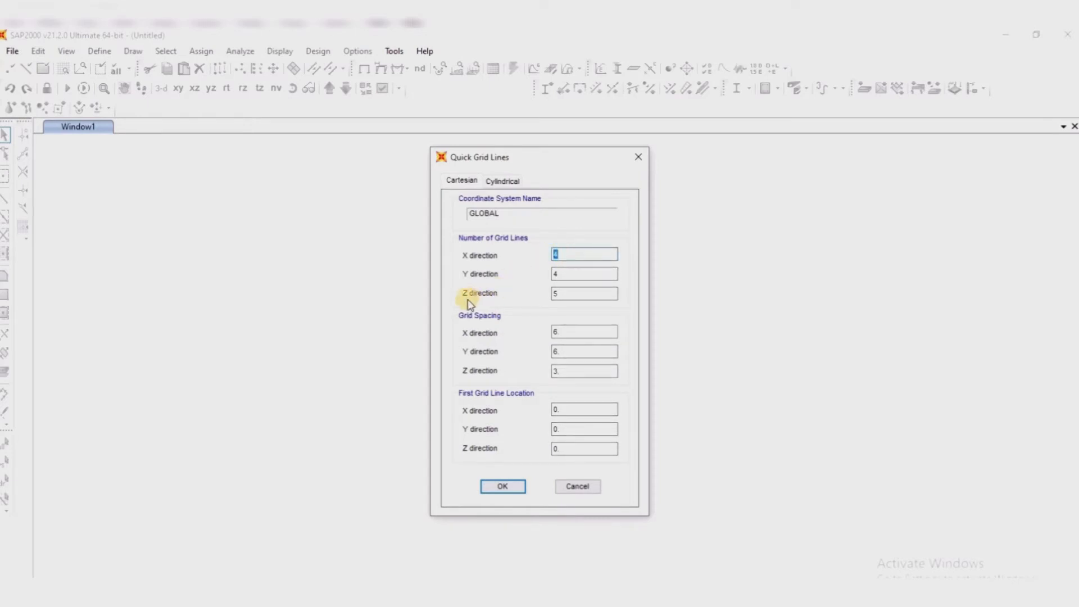
Step: In SAP2000, set the number of X-direction grid lines to 15 and check the bay dimensions of the general arrangement in AutoCAD
type("15")
mouse_move(473, 595)
left_click(454, 542)
scroll(342, 378, "down", 6)
scroll(586, 365, "up", 2)
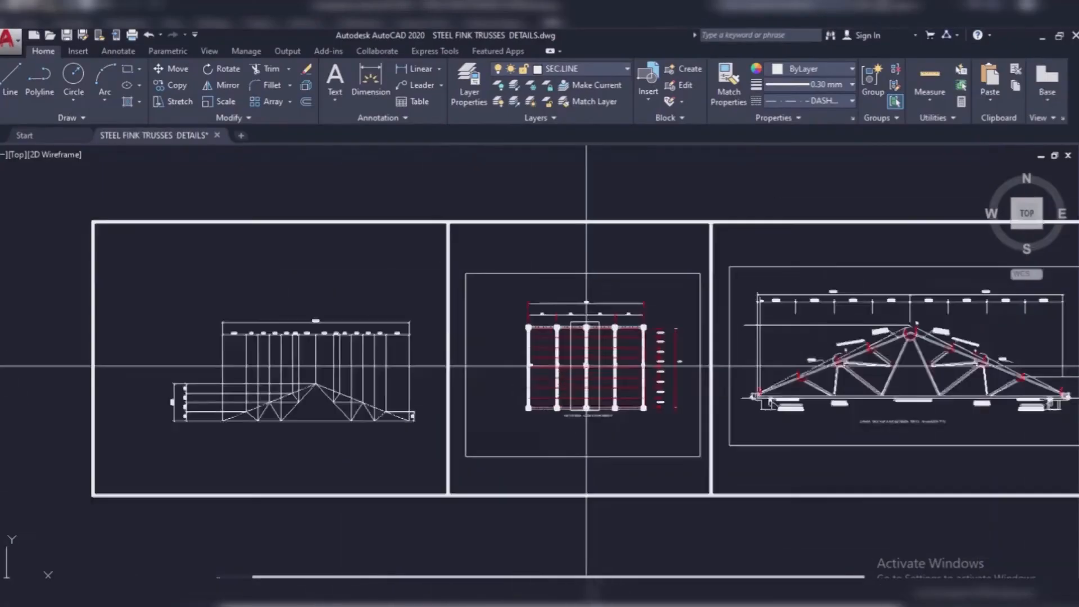
scroll(586, 366, "up", 4)
scroll(590, 365, "down", 2)
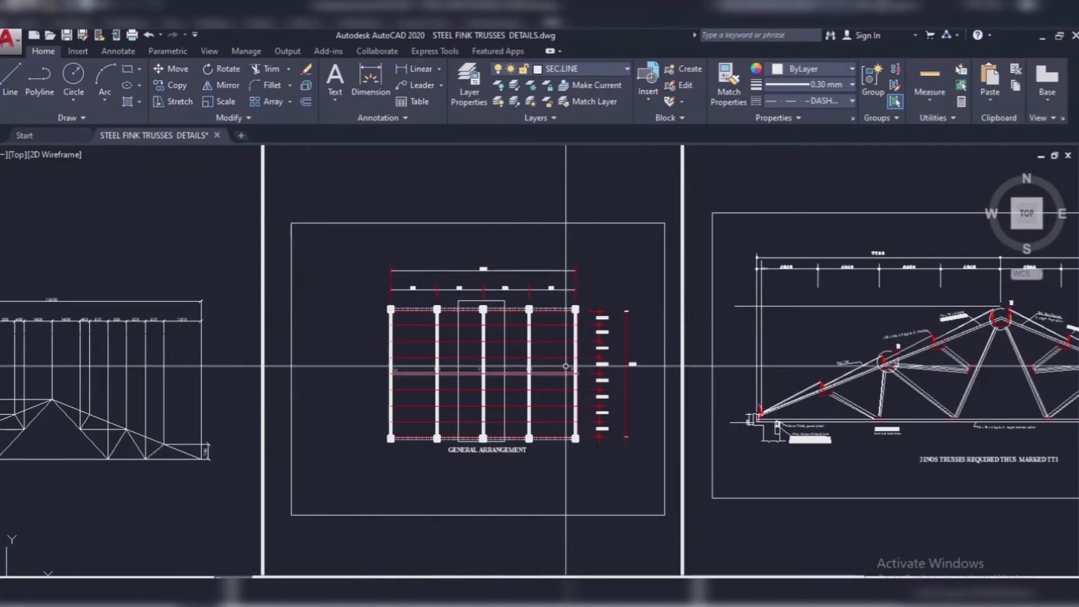
scroll(565, 366, "up", 6)
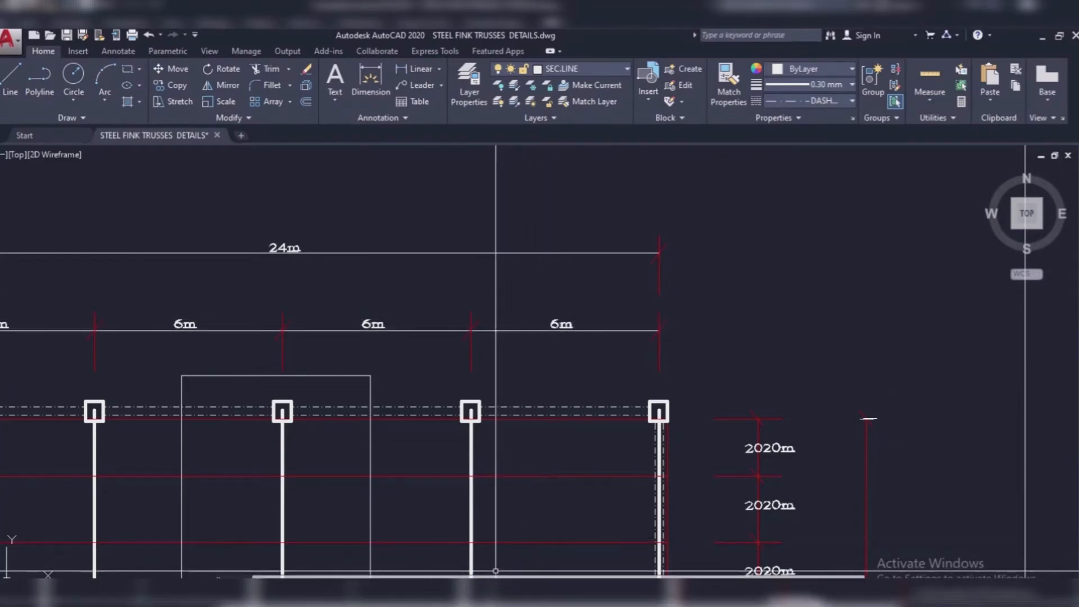
mouse_move(511, 595)
left_click(511, 565)
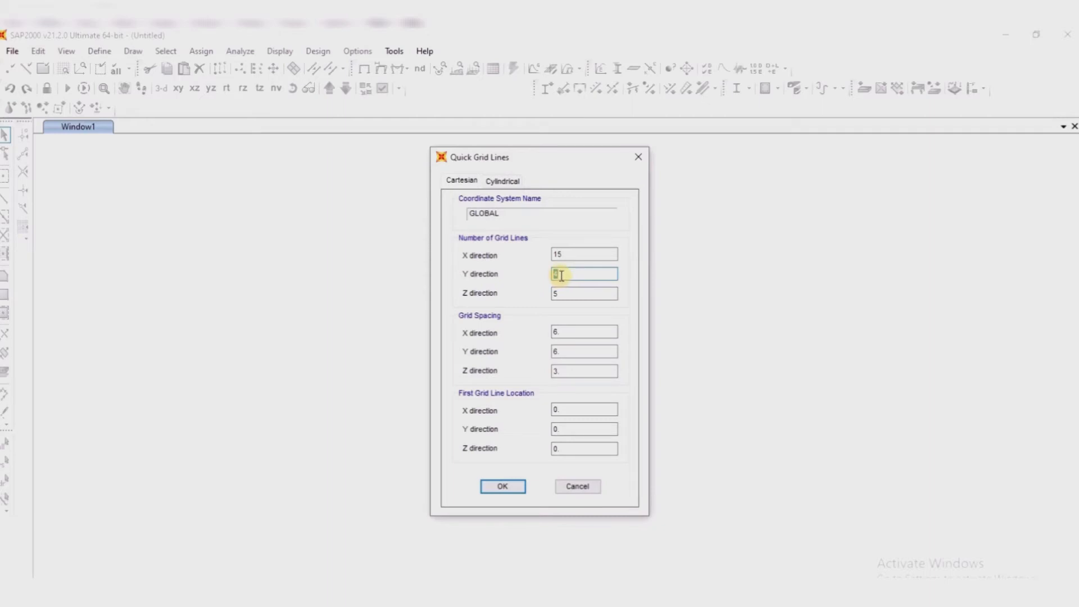
Step: Recheck the AutoCAD drawing and, in SAP2000's Quick Grid Lines, set 7 Y-direction grid lines and an X-direction spacing of 3
mouse_move(479, 596)
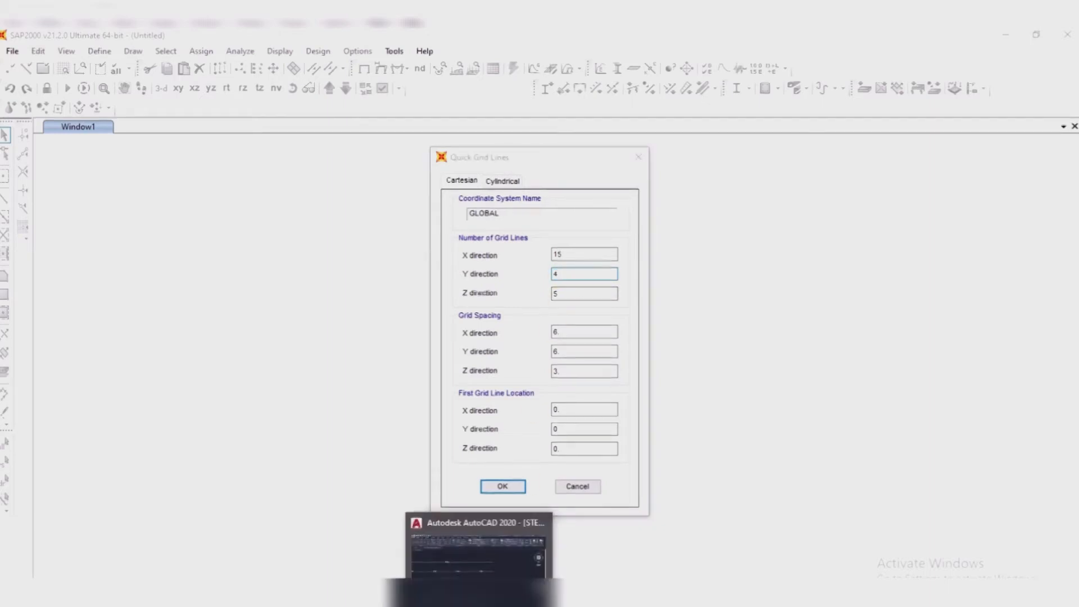
left_click(477, 569)
scroll(457, 393, "down", 6)
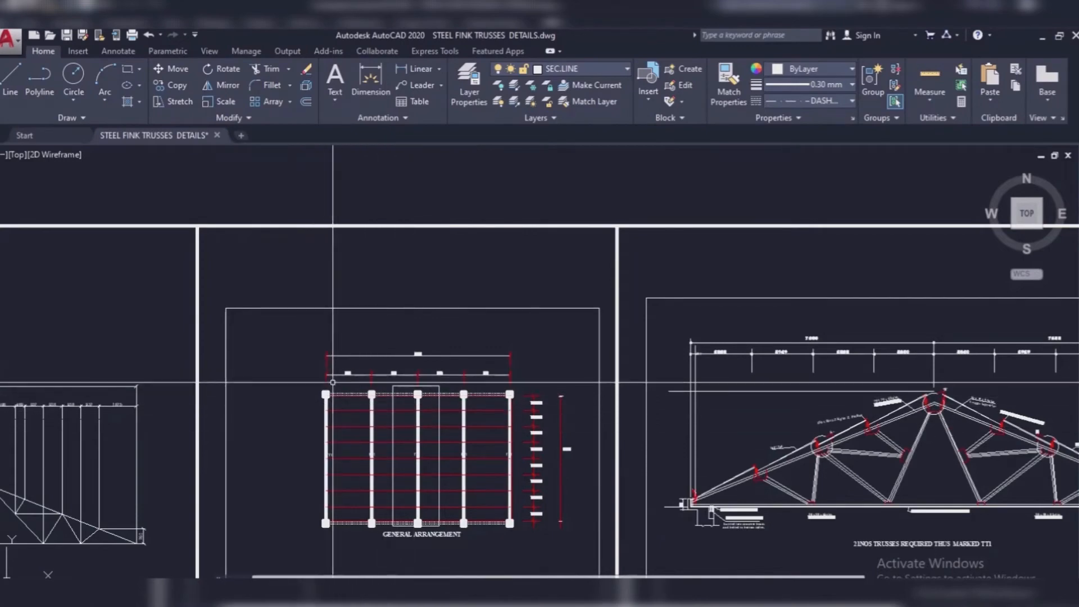
mouse_move(480, 597)
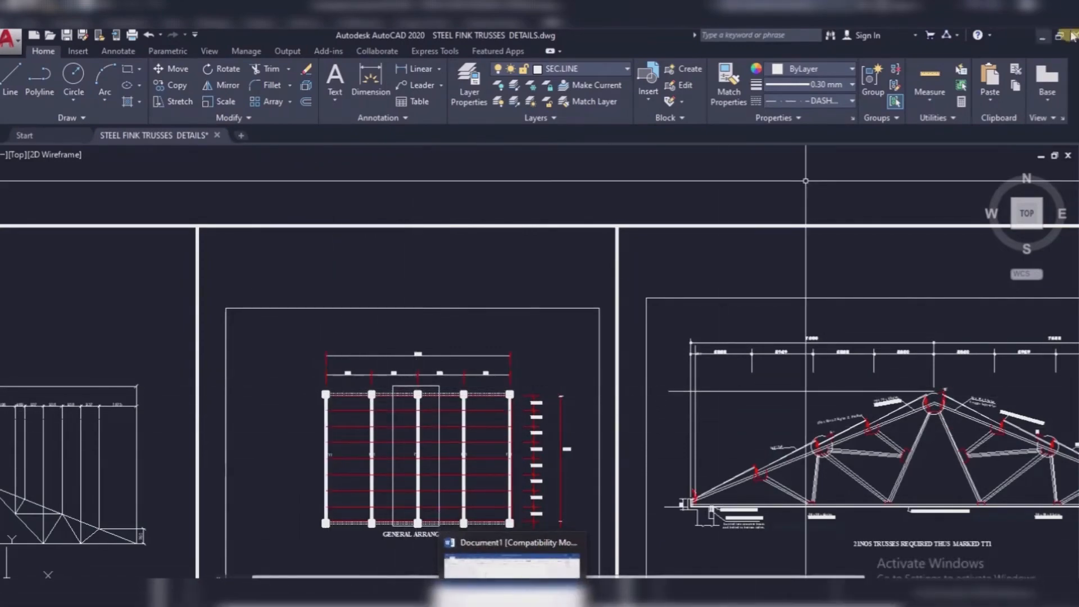
left_click(1043, 43)
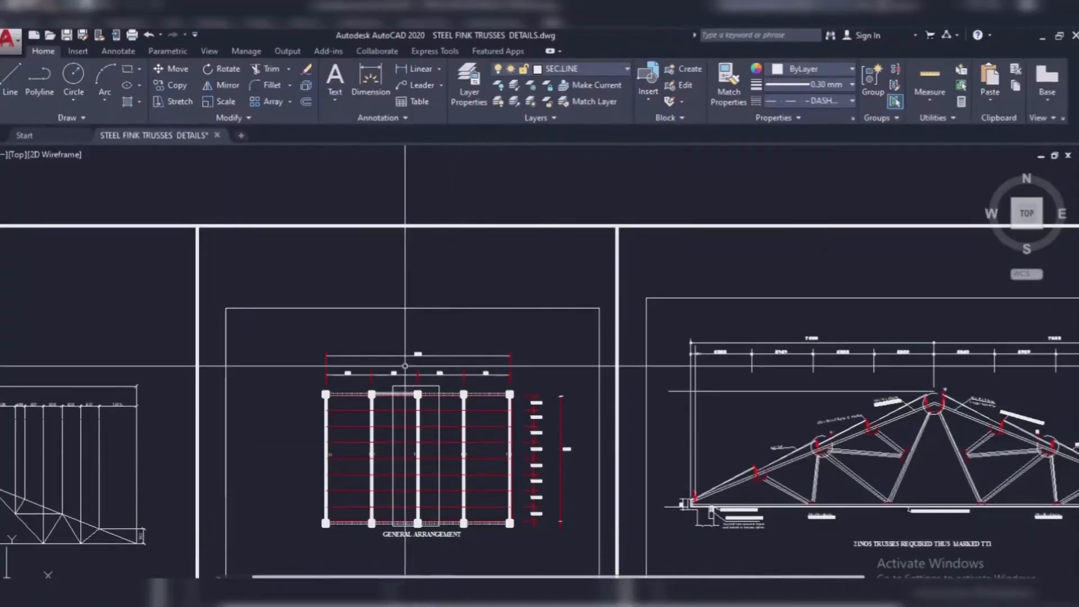
scroll(444, 360, "down", 2)
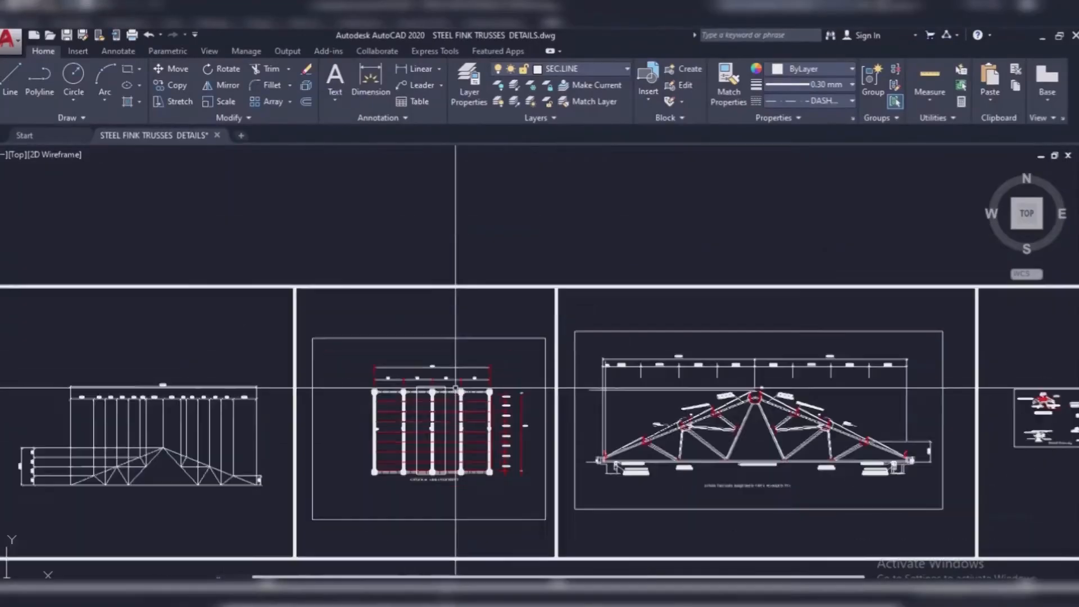
scroll(214, 385, "up", 5)
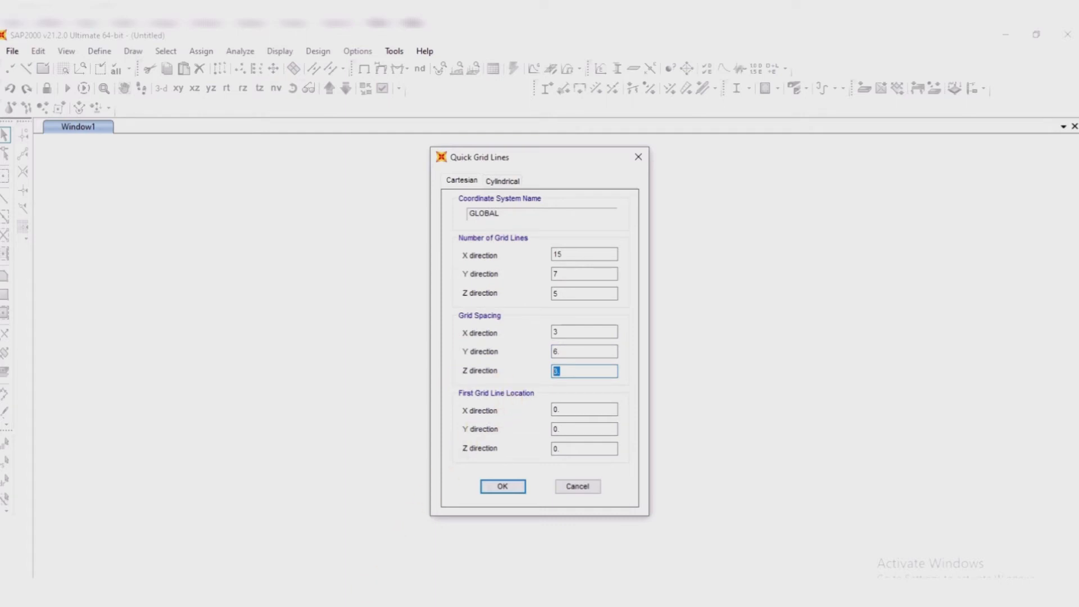
Step: Check the truss height dimensions in AutoCAD, set SAP2000's Z-direction grid spacing to 0.750 and create the grid
mouse_move(475, 596)
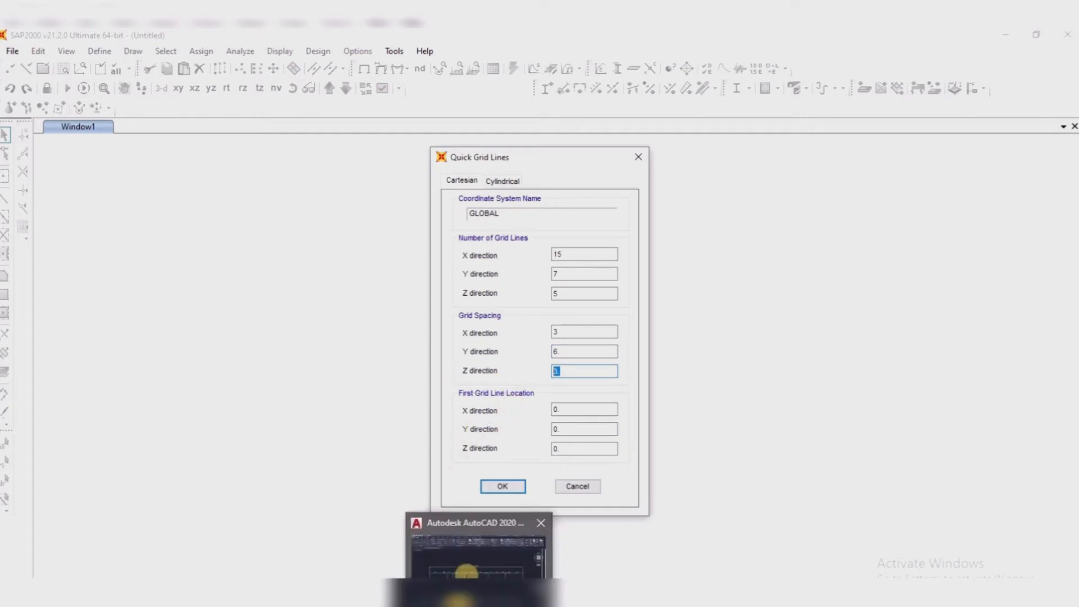
left_click(466, 572)
scroll(356, 400, "down", 8)
scroll(301, 445, "up", 8)
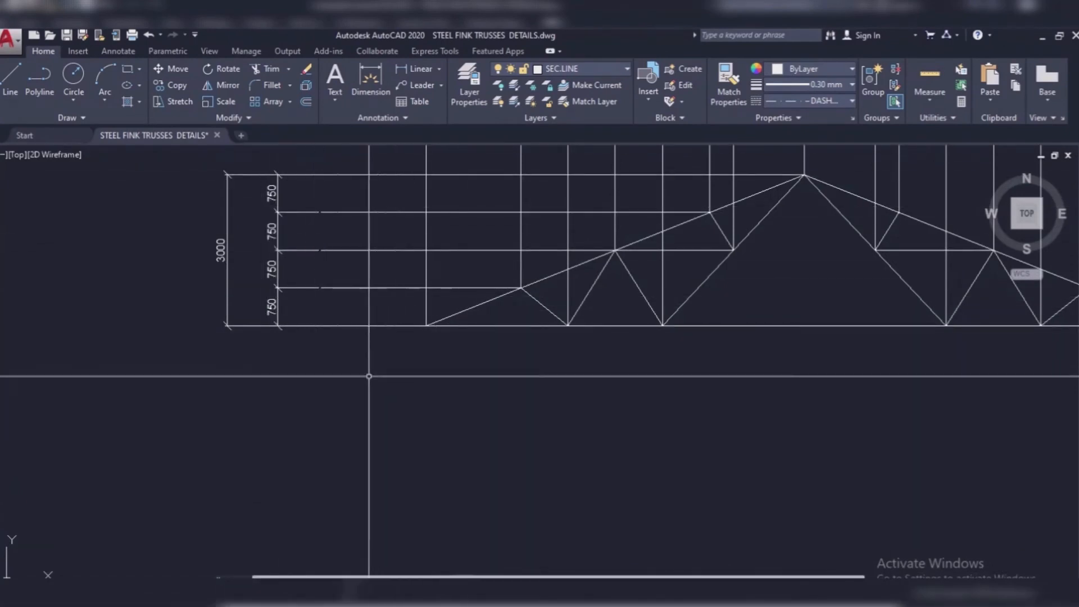
scroll(368, 373, "down", 5)
mouse_move(479, 599)
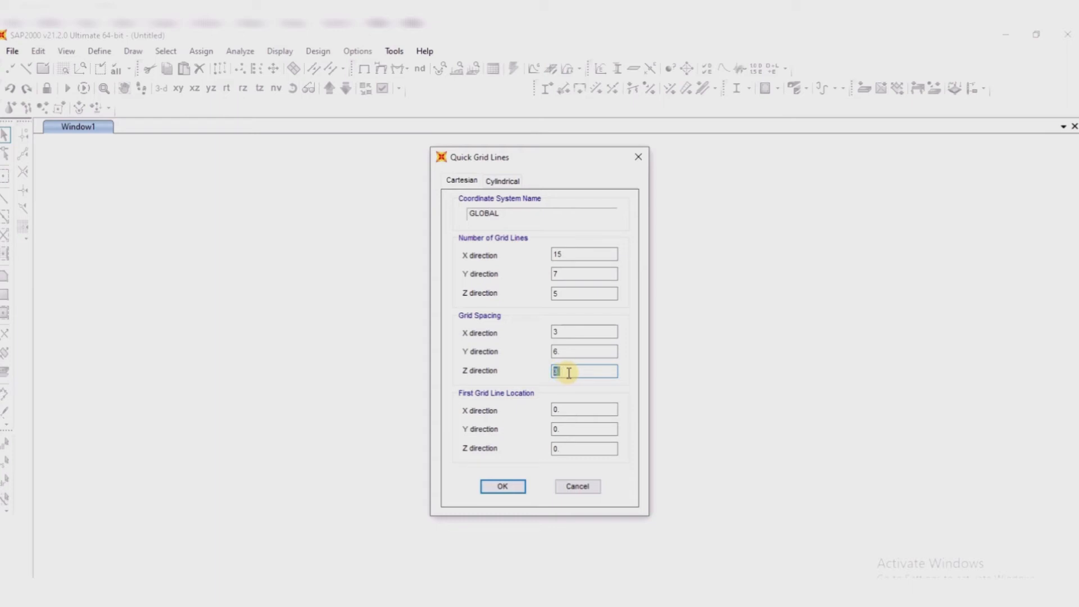
type("0.750")
left_click(503, 486)
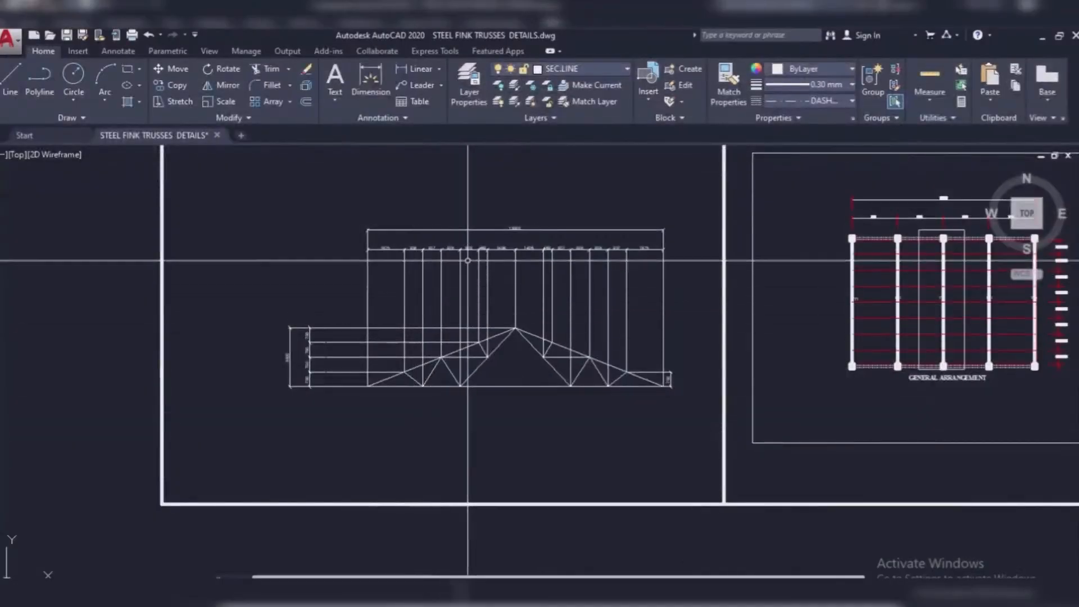
Step: Review the truss panel widths in AutoCAD and open the GLOBAL grid system's data for modification in SAP2000
scroll(488, 549, "up", 3)
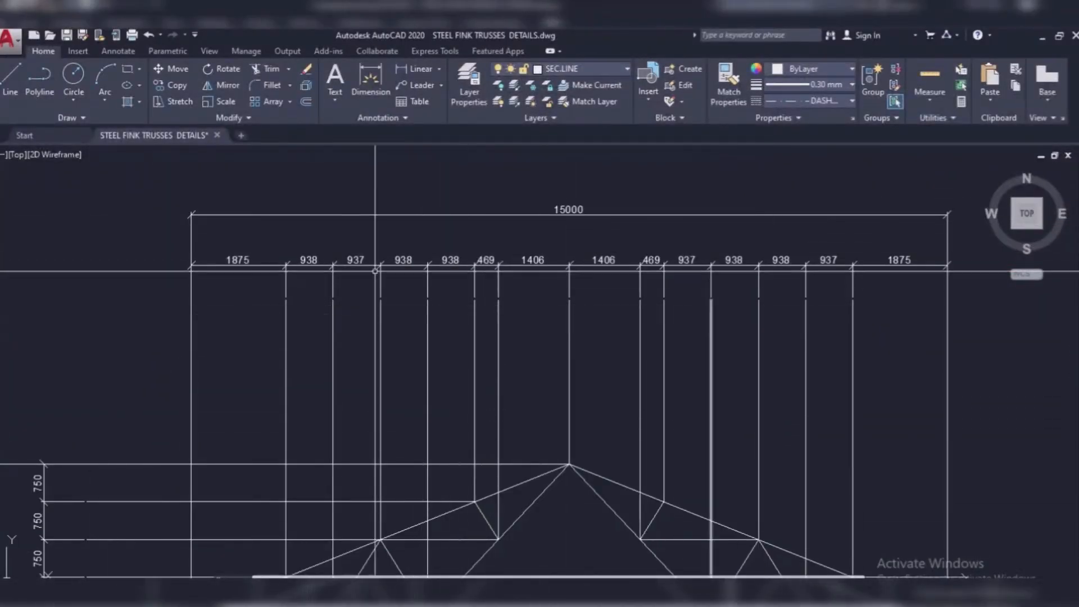
scroll(375, 271, "down", 2)
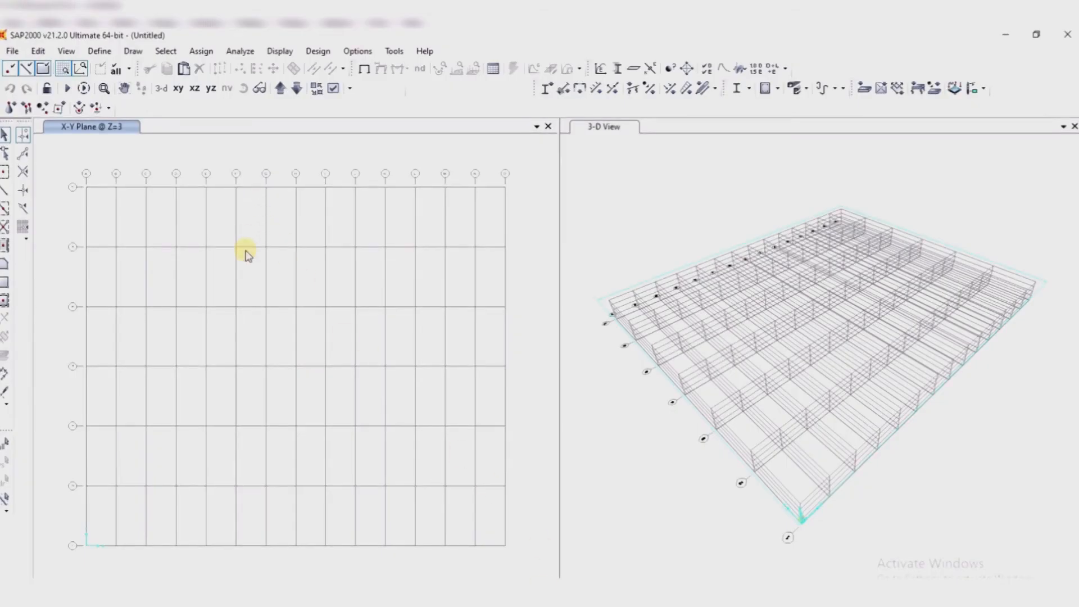
right_click(244, 220)
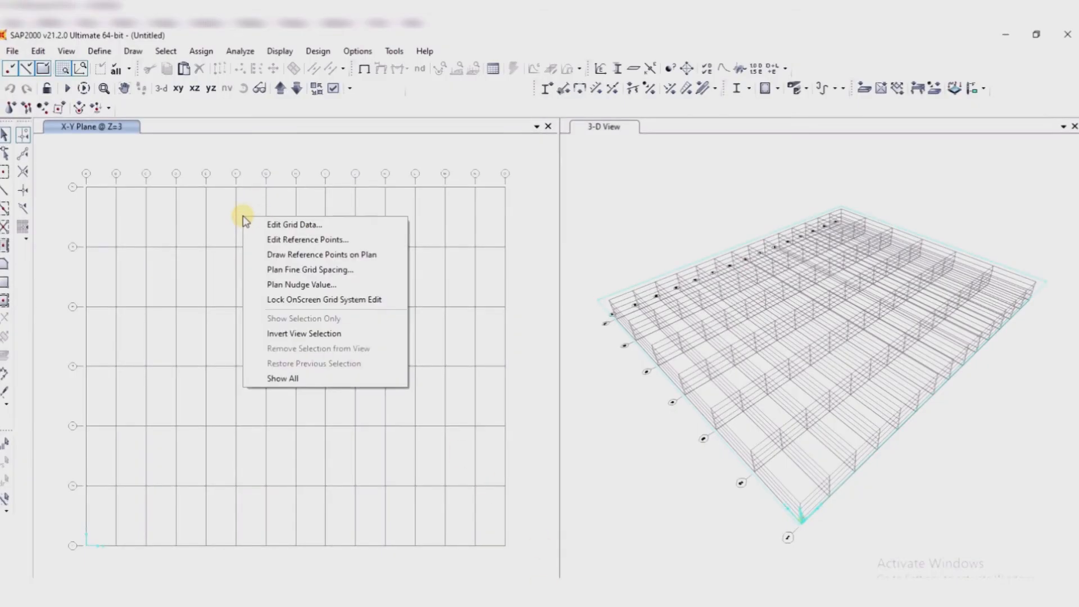
left_click(310, 226)
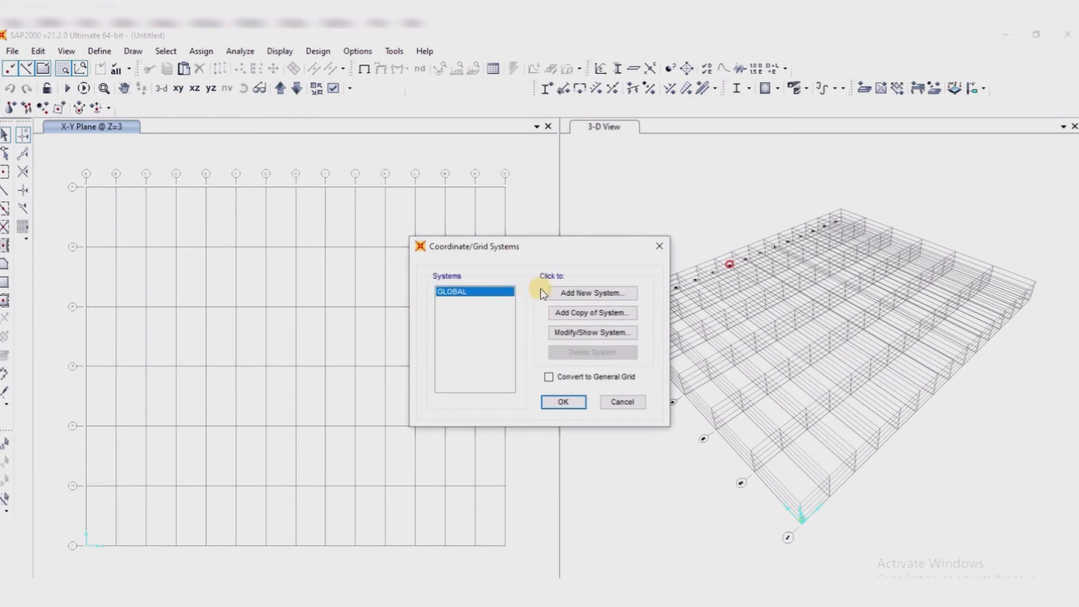
left_click(594, 336)
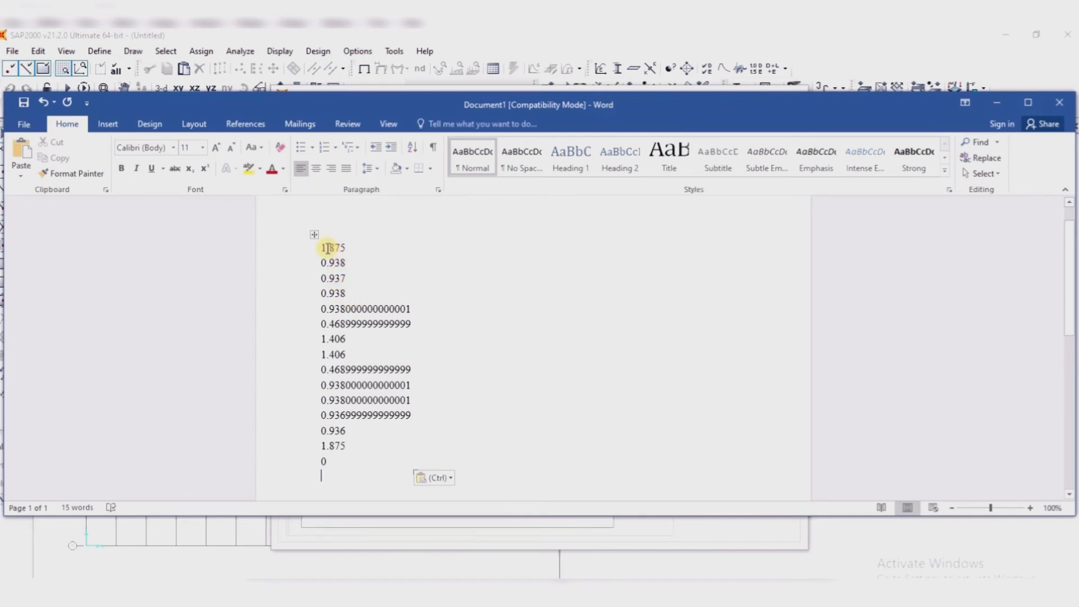
Step: Copy the whole column of spacing values, 1.875 through 0, from the Word document and display SAP2000's grids as Spacing
left_click_drag(318, 245, 360, 458)
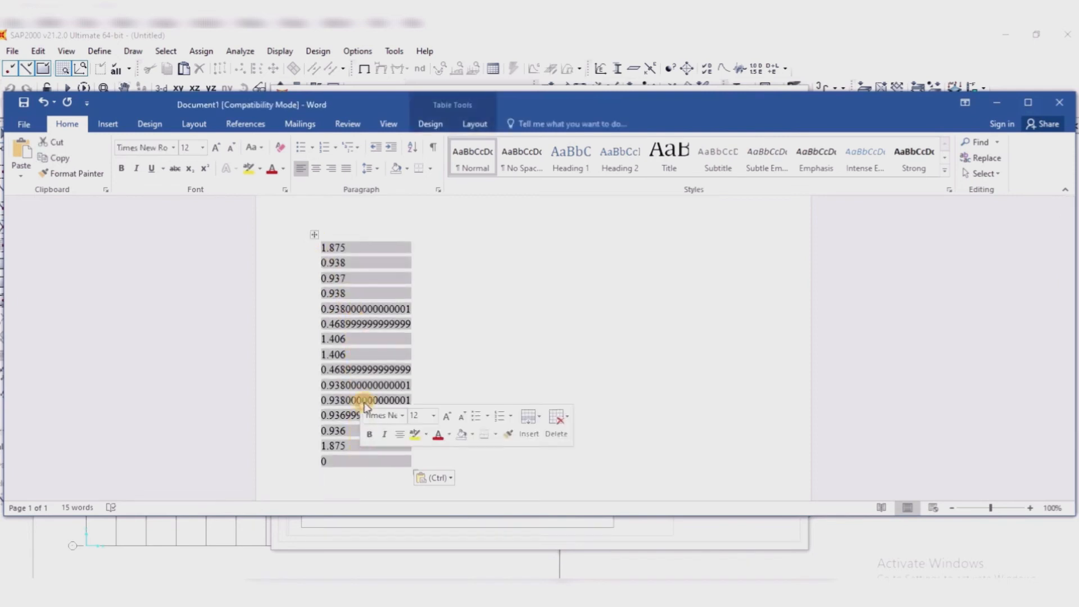
right_click(362, 292)
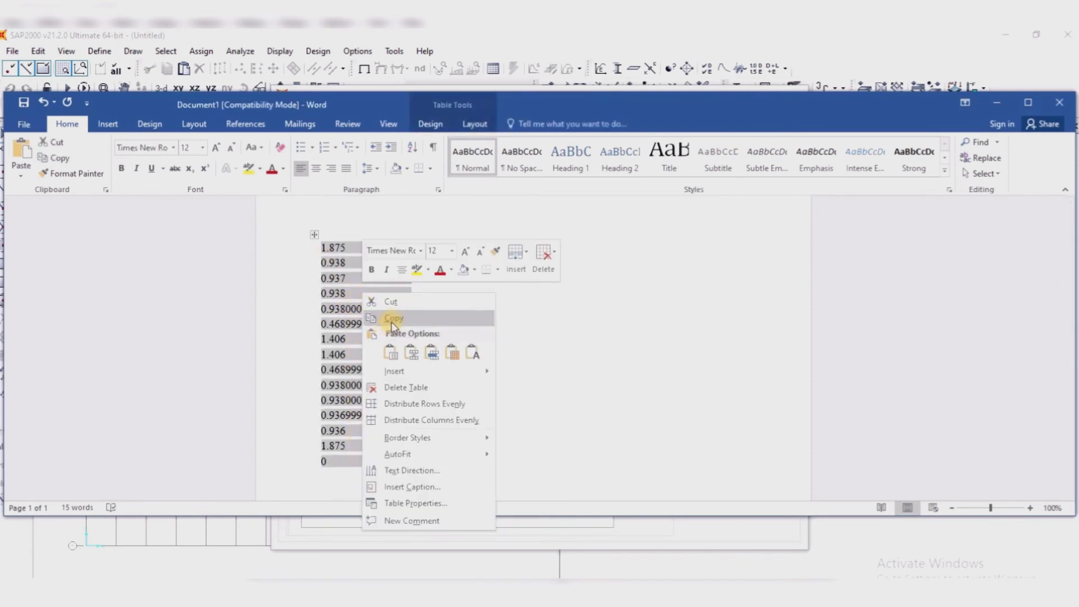
left_click(392, 316)
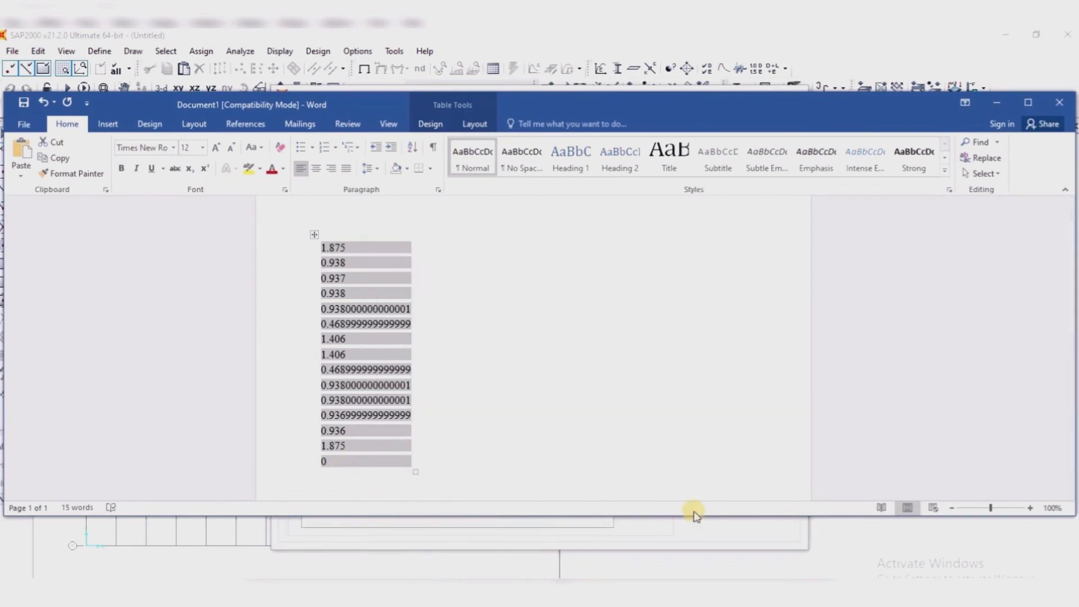
left_click(990, 104)
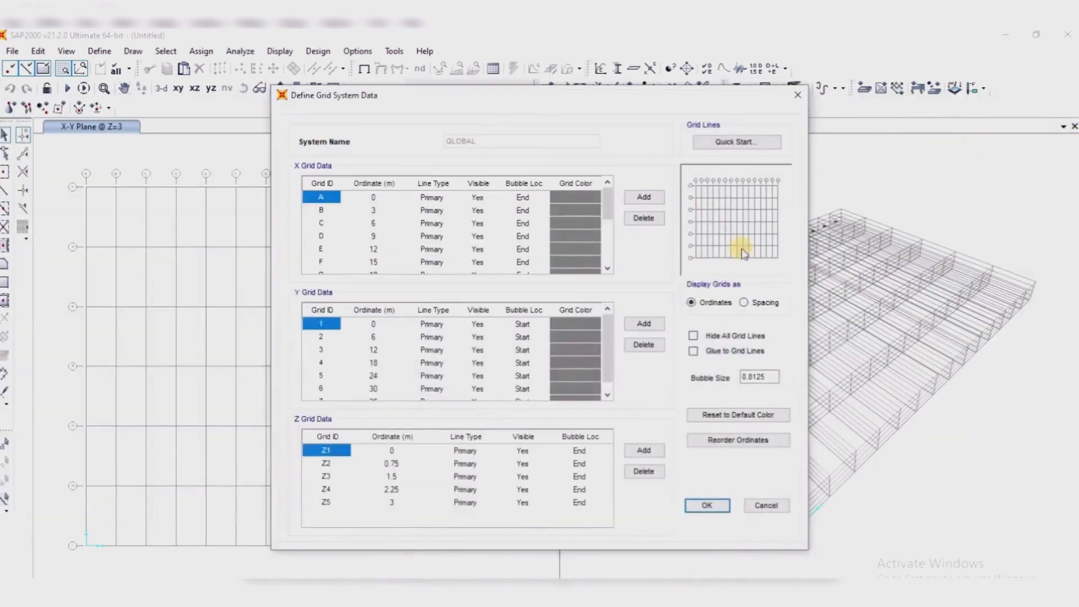
left_click(744, 303)
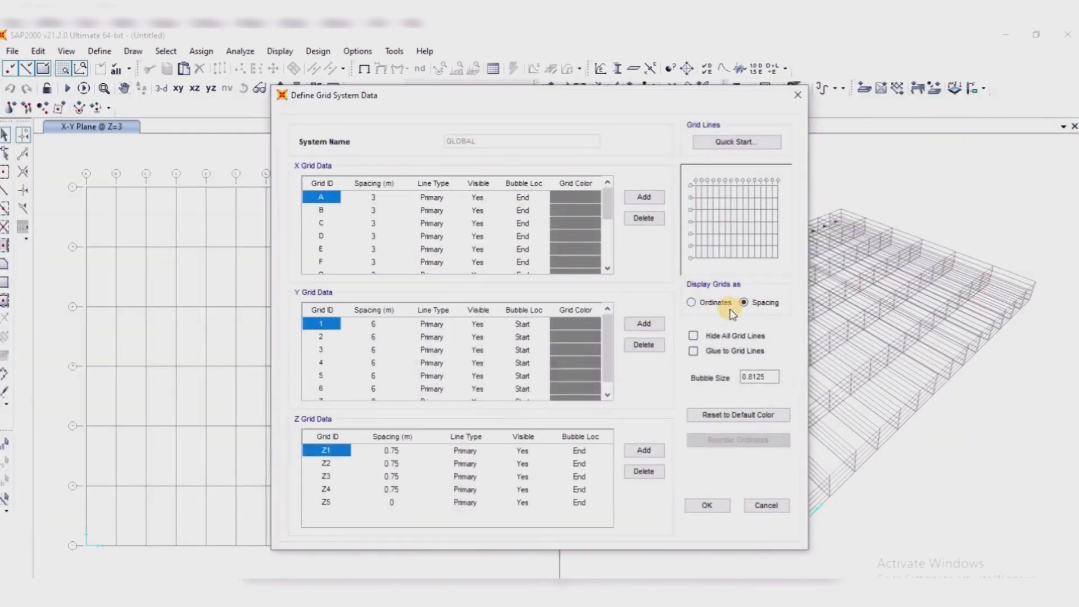
Step: With grids displayed as Spacing, replace the X grid spacings for lines A through O with the copied values, 1.875 through 0
left_click(691, 303)
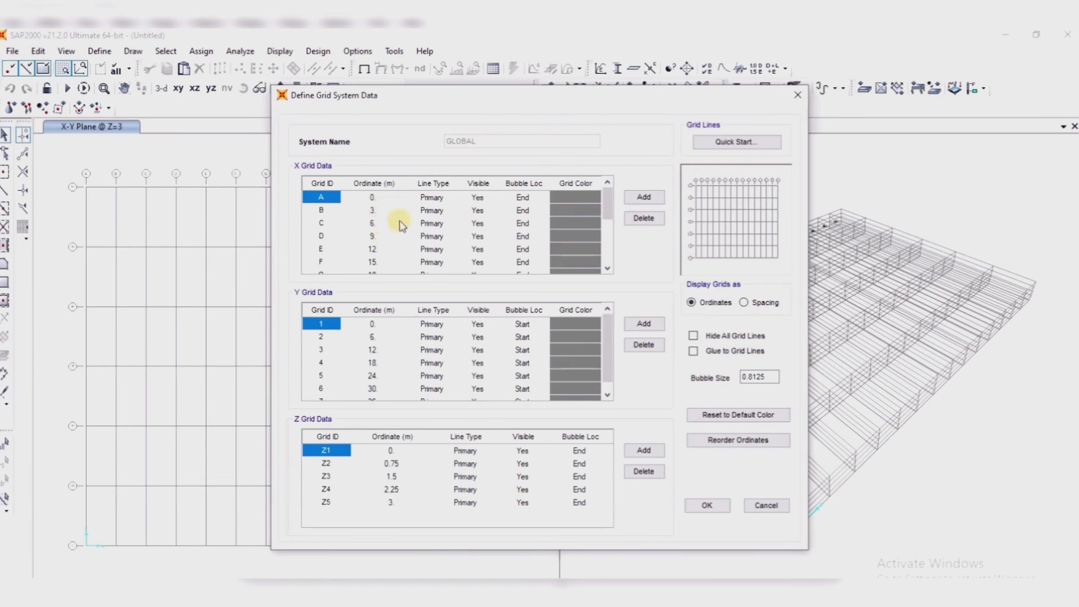
left_click(745, 303)
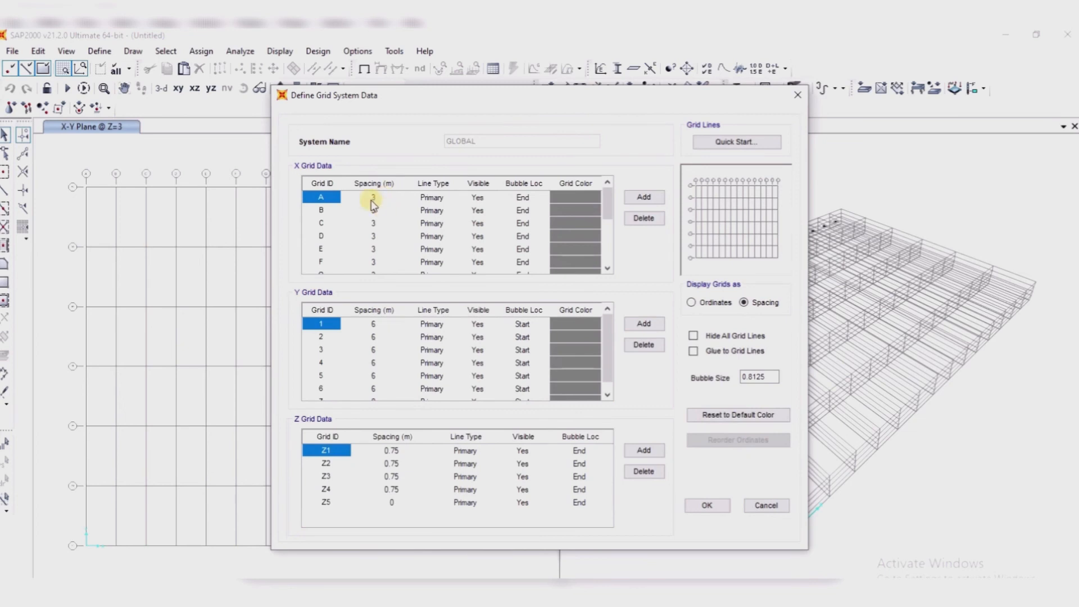
left_click_drag(380, 198, 368, 305)
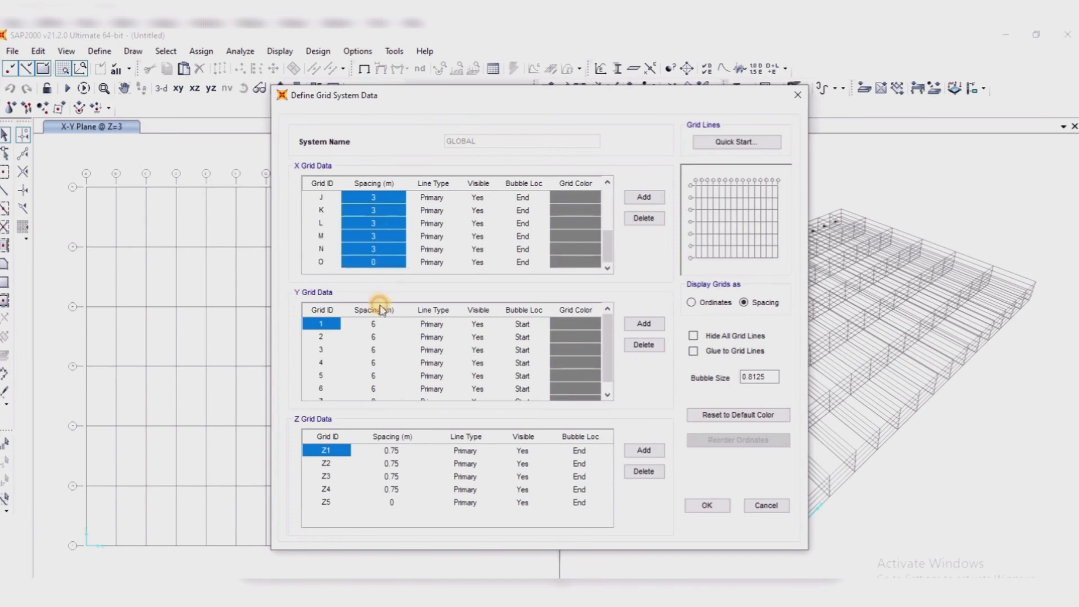
right_click(379, 214)
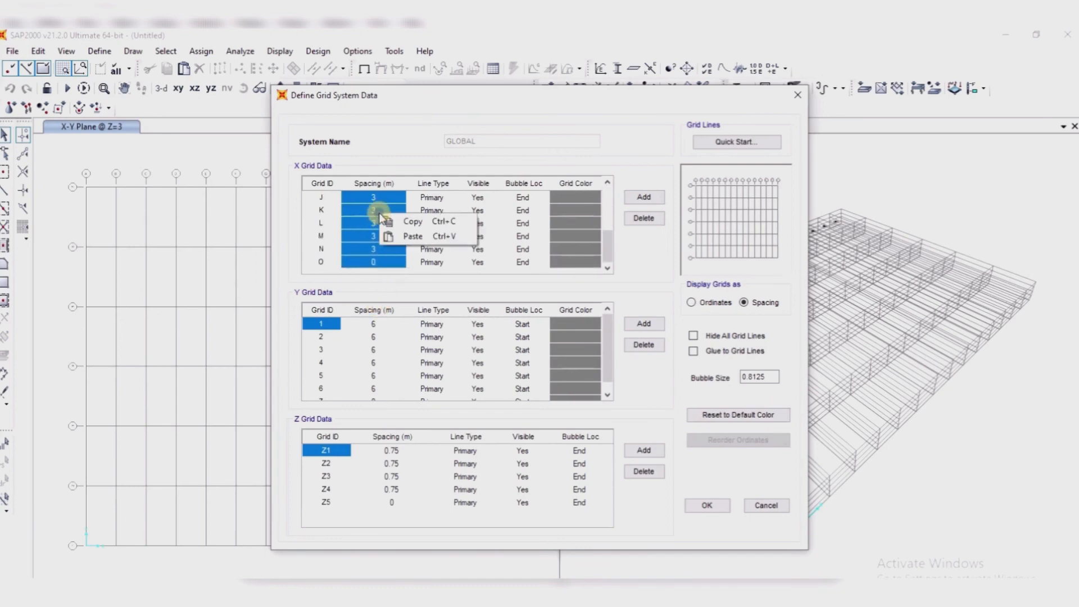
left_click(413, 235)
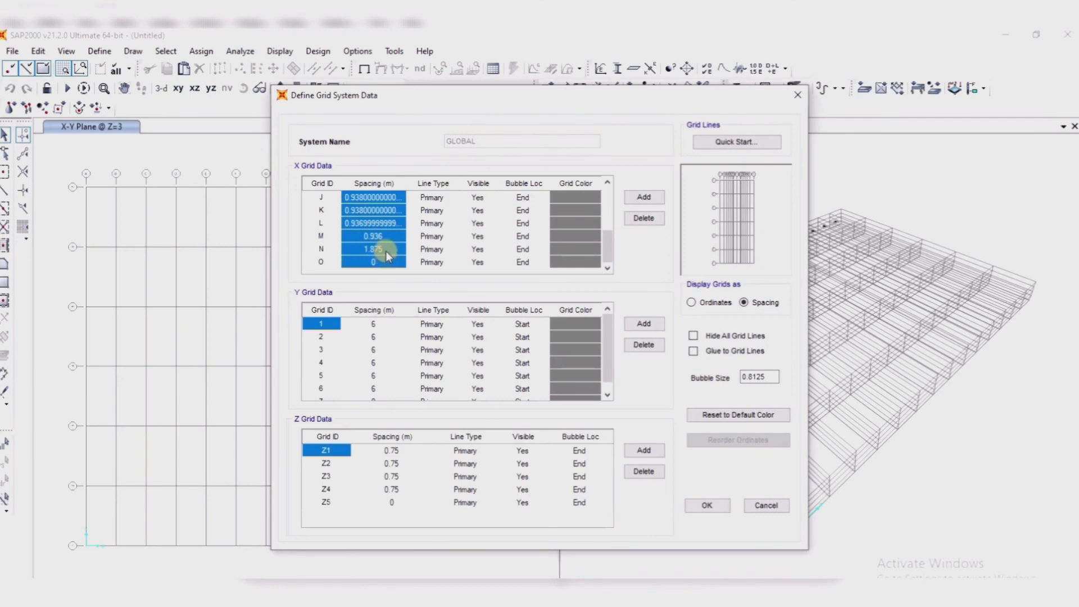
scroll(391, 231, "up", 3)
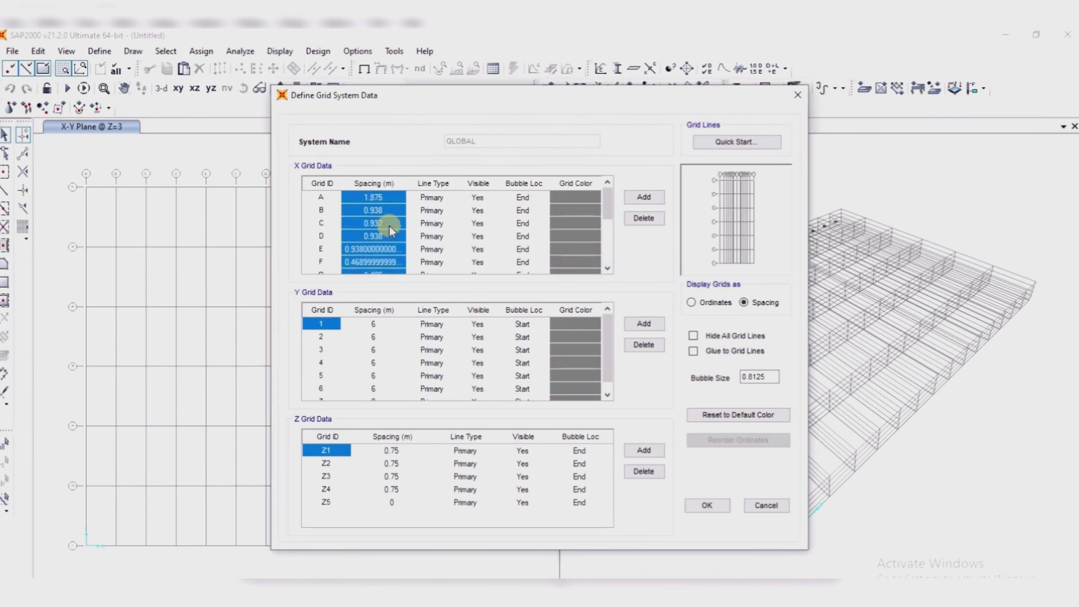
scroll(392, 231, "down", 3)
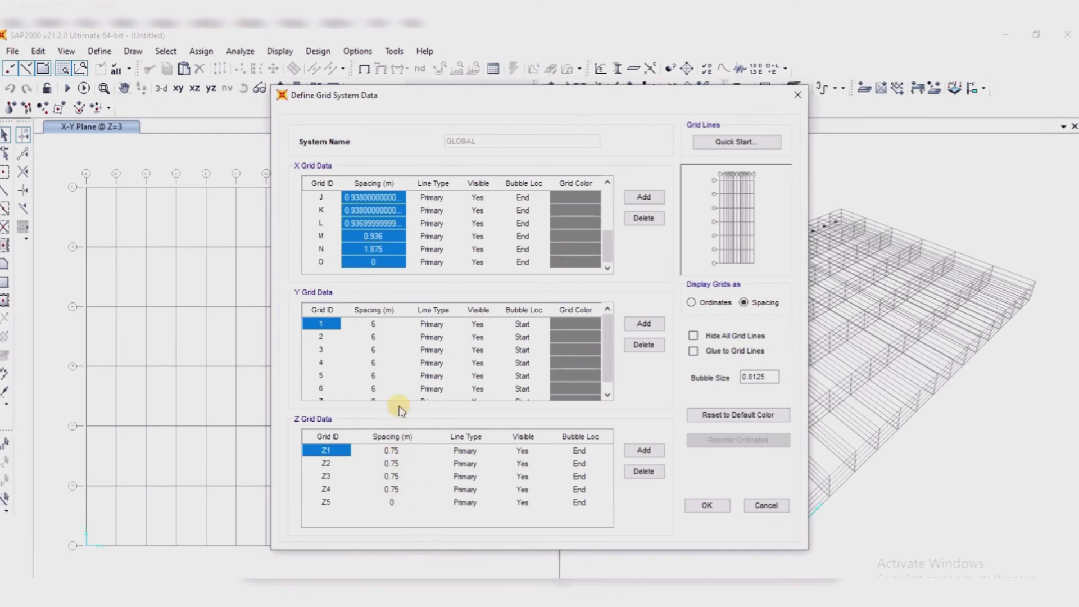
Step: Apply the modified GLOBAL grid system to the model and switch the X-Y plan view to the XZ view
left_click(707, 505)
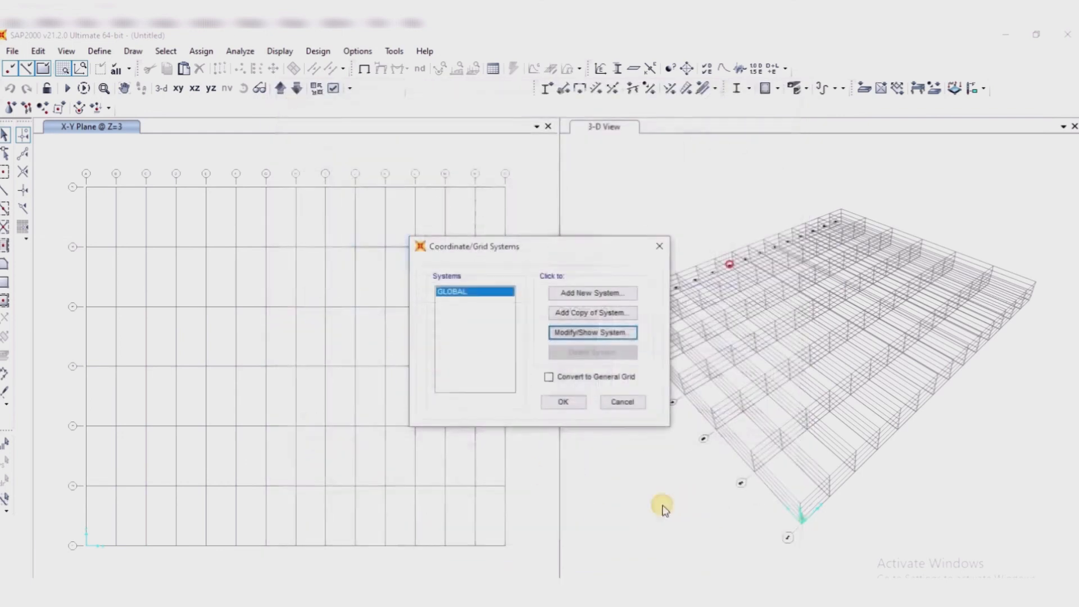
left_click(563, 402)
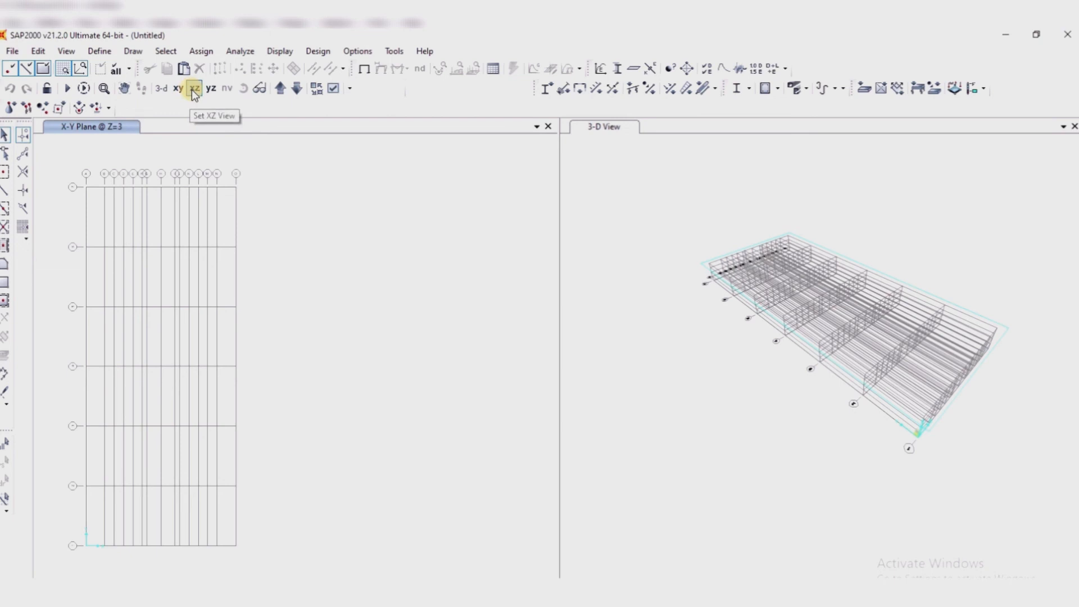
left_click(194, 89)
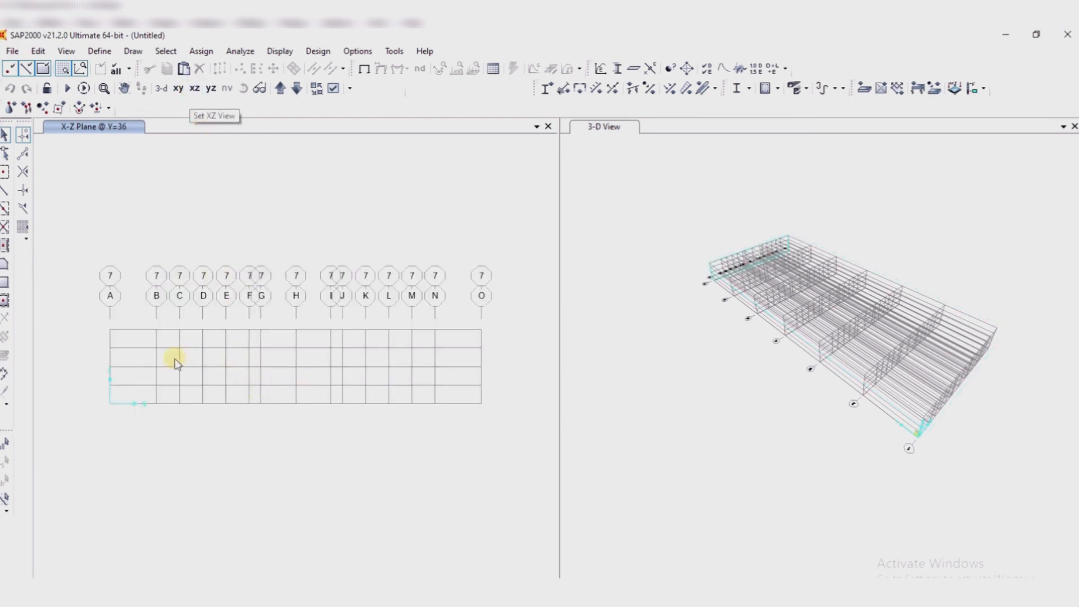